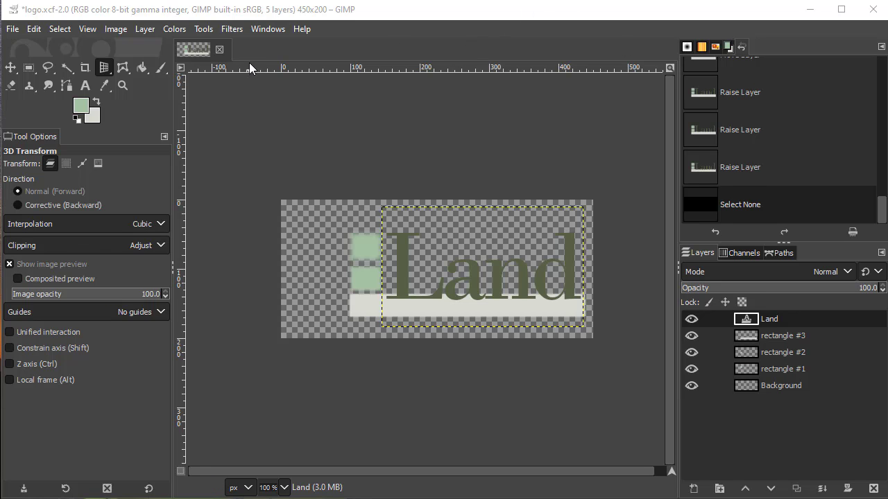
- Start a 3D Transform on the Land layer and place its vanishing point near the L's upper corner, about X 154.5, Y 48 px
{"action": "left_click", "coordinate": [202, 29]}
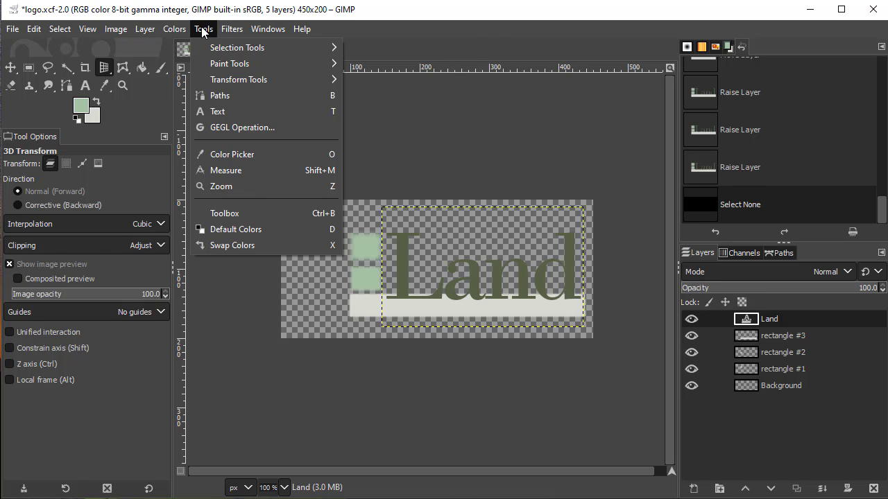
{"action": "mouse_move", "coordinate": [231, 29]}
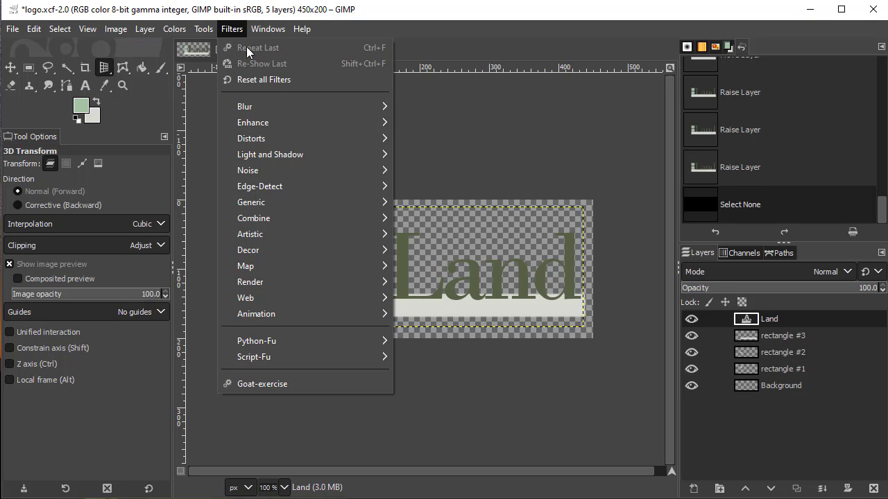
{"action": "mouse_move", "coordinate": [201, 29]}
{"action": "mouse_move", "coordinate": [201, 80]}
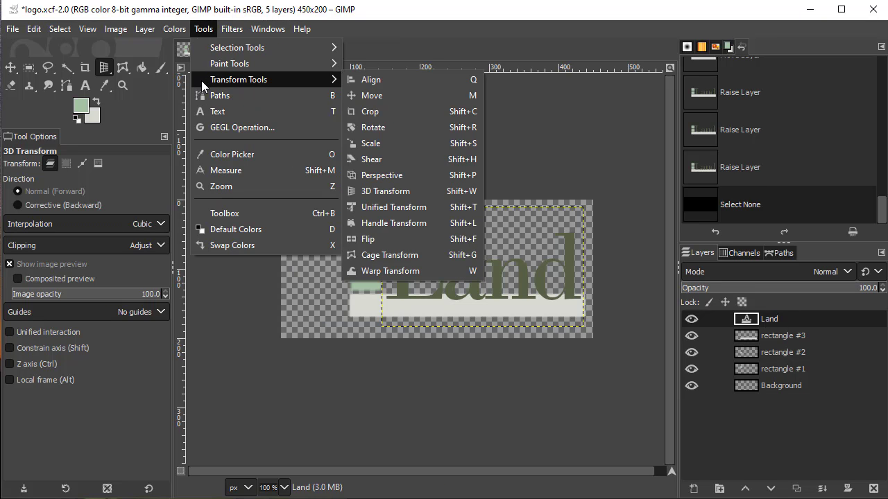
{"action": "left_click", "coordinate": [390, 191]}
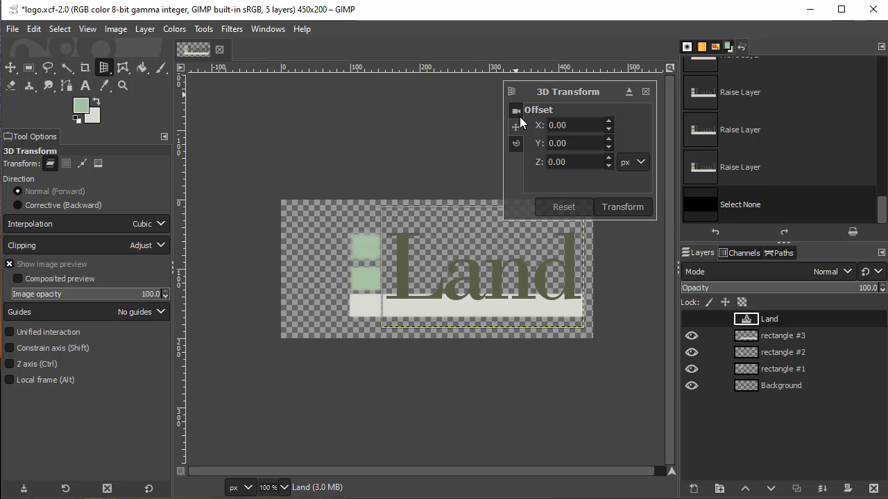
{"action": "left_click", "coordinate": [516, 110]}
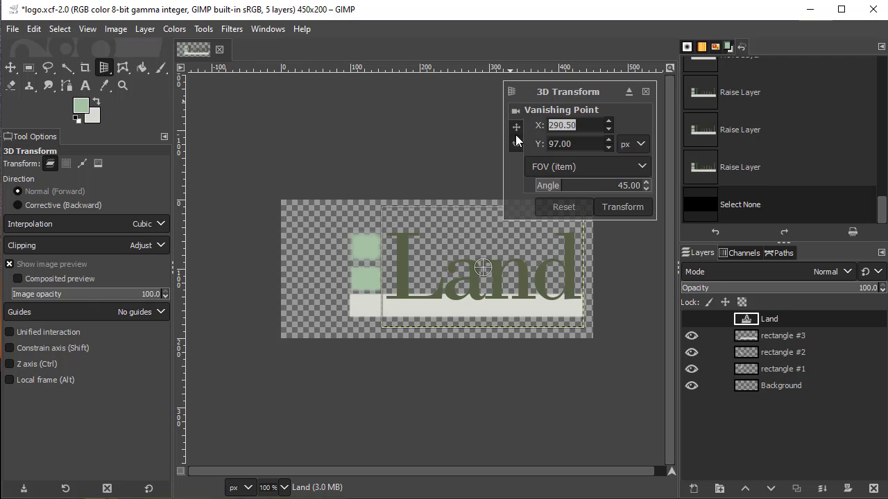
{"action": "left_click_drag", "start_coordinate": [482, 267], "coordinate": [389, 233]}
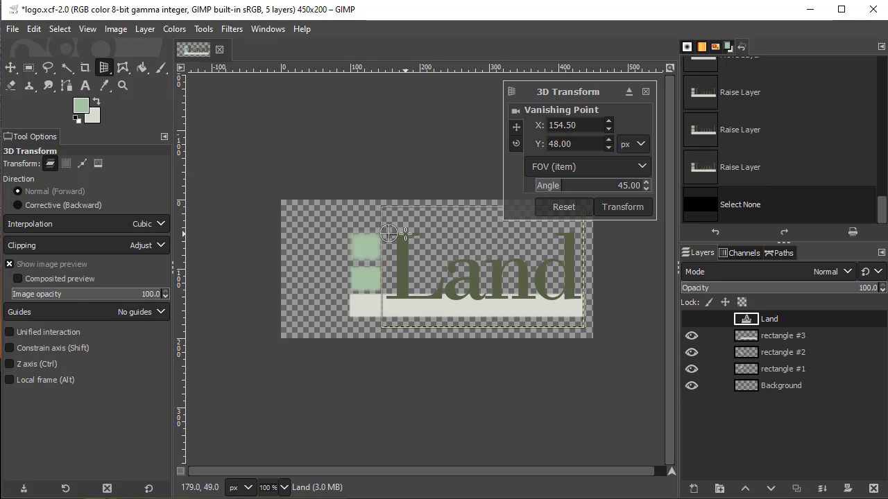
- Set the Land layer's 3D rotation angles to X 5, Y 5 and Z 1
{"action": "left_click", "coordinate": [516, 127]}
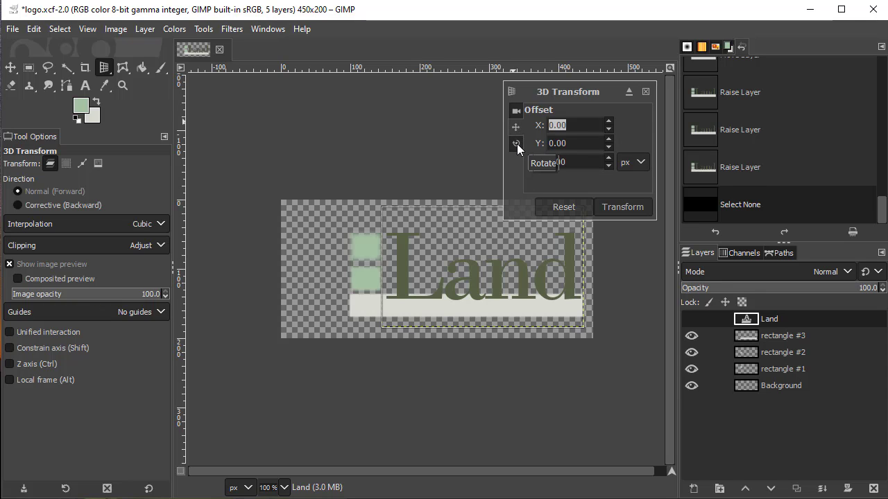
{"action": "left_click", "coordinate": [517, 144]}
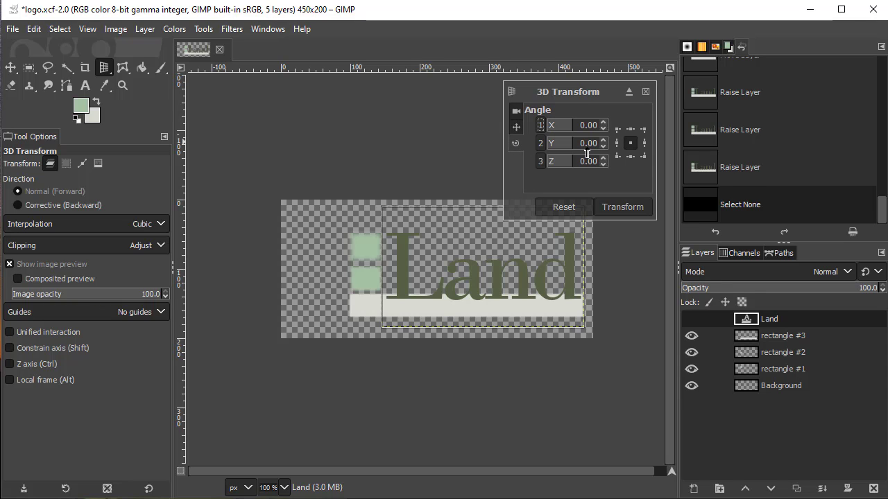
{"action": "left_click", "coordinate": [603, 122]}
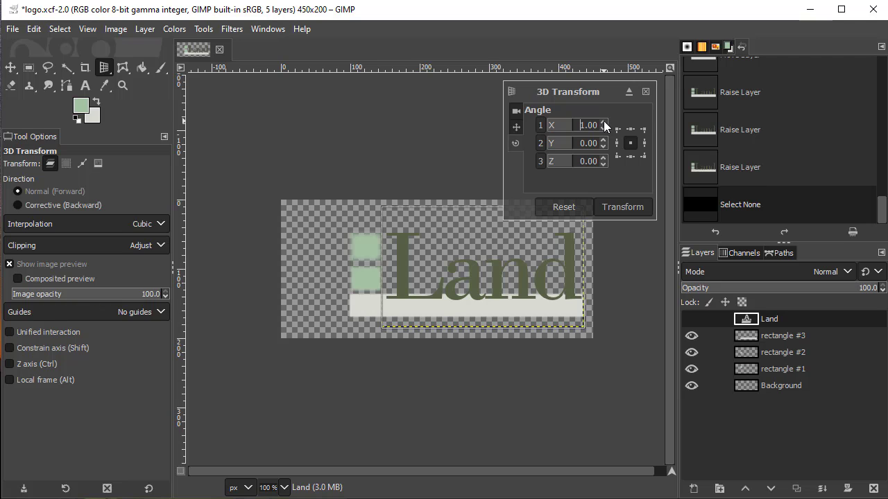
{"action": "left_click", "coordinate": [604, 122]}
{"action": "left_click", "coordinate": [603, 121]}
{"action": "left_click", "coordinate": [603, 122]}
{"action": "left_click", "coordinate": [603, 121]}
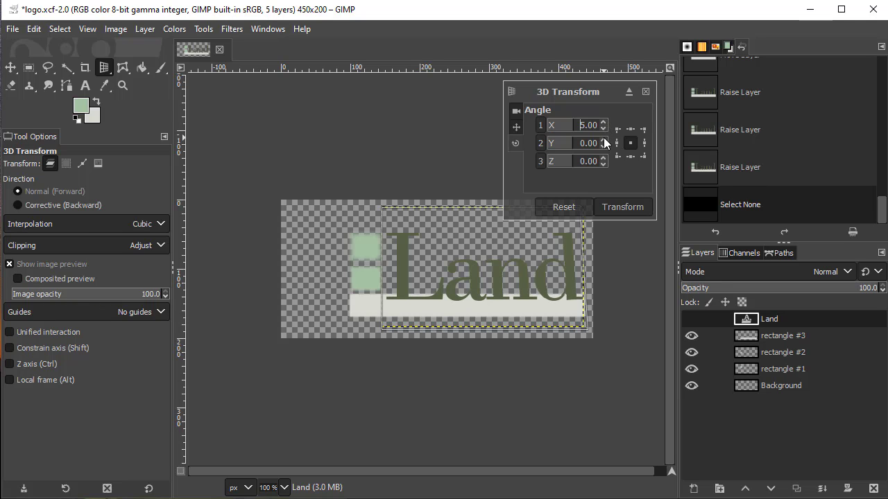
{"action": "left_click", "coordinate": [603, 137]}
{"action": "left_click", "coordinate": [603, 138]}
{"action": "left_click", "coordinate": [604, 137]}
{"action": "left_click", "coordinate": [603, 137]}
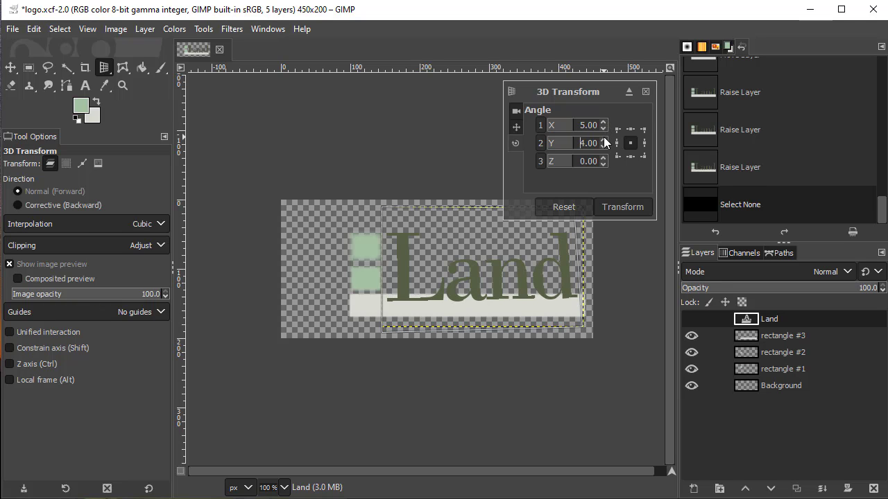
{"action": "left_click", "coordinate": [603, 138]}
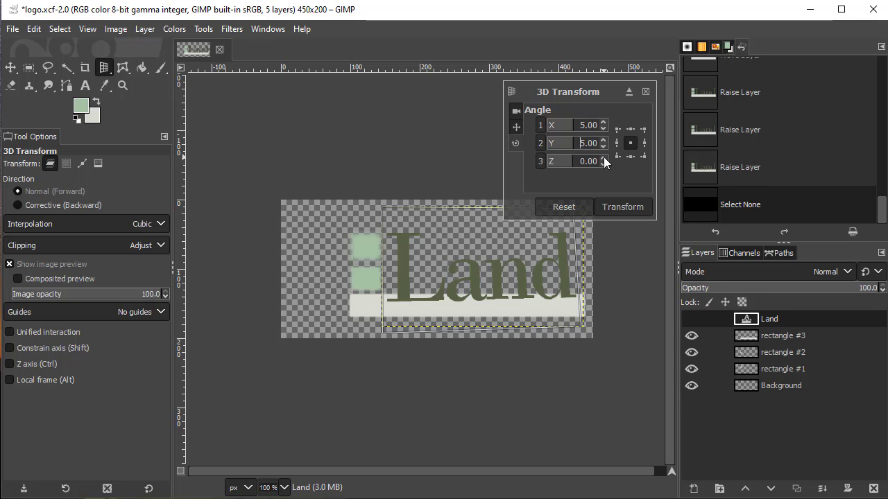
{"action": "left_click", "coordinate": [603, 158]}
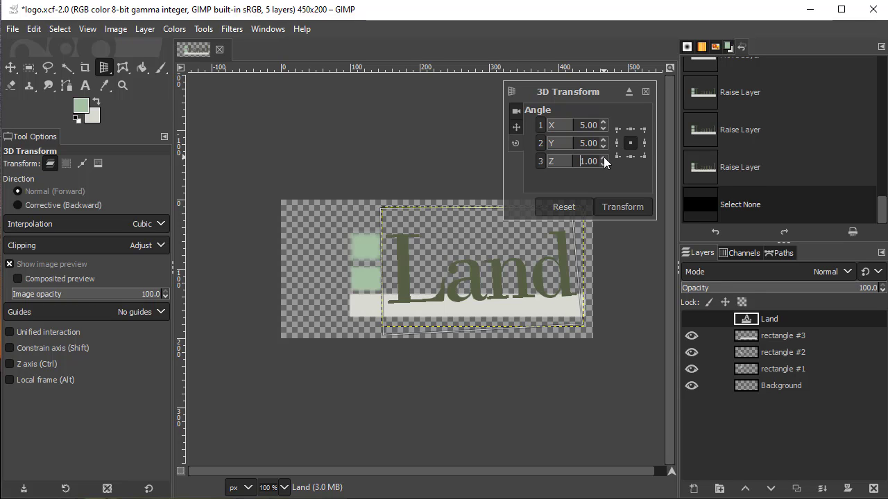
- Set the Land layer's X offset to -7 px and apply the 3D transform
{"action": "left_click", "coordinate": [514, 125]}
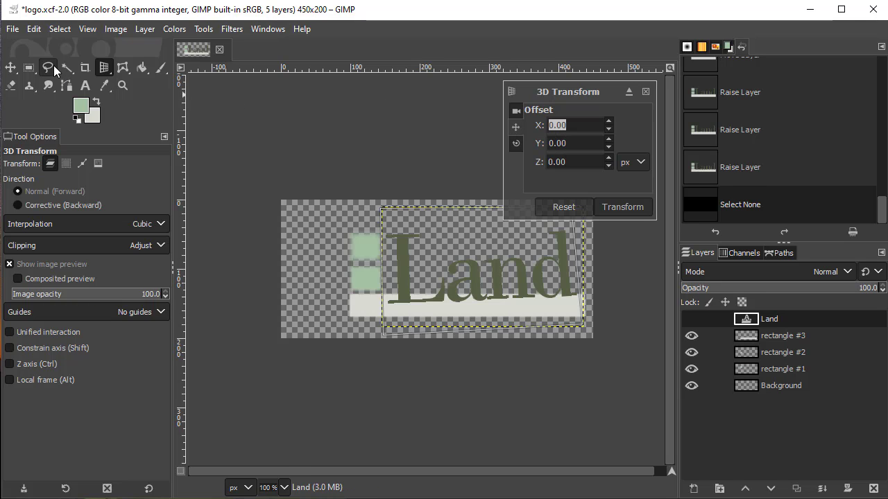
{"action": "left_click", "coordinate": [608, 122]}
{"action": "left_click", "coordinate": [609, 129]}
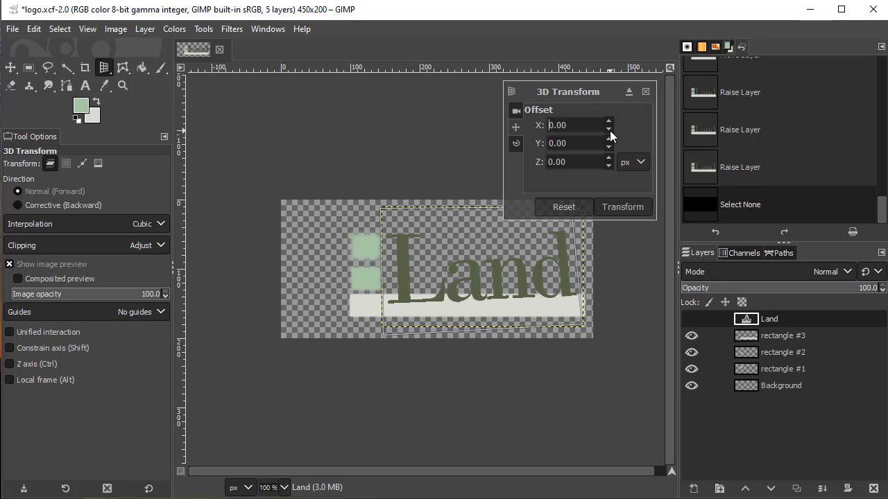
{"action": "left_click", "coordinate": [609, 130]}
{"action": "left_click", "coordinate": [609, 130]}
{"action": "left_click", "coordinate": [609, 130]}
{"action": "left_click", "coordinate": [609, 129]}
{"action": "left_click", "coordinate": [609, 131]}
{"action": "left_click", "coordinate": [609, 131]}
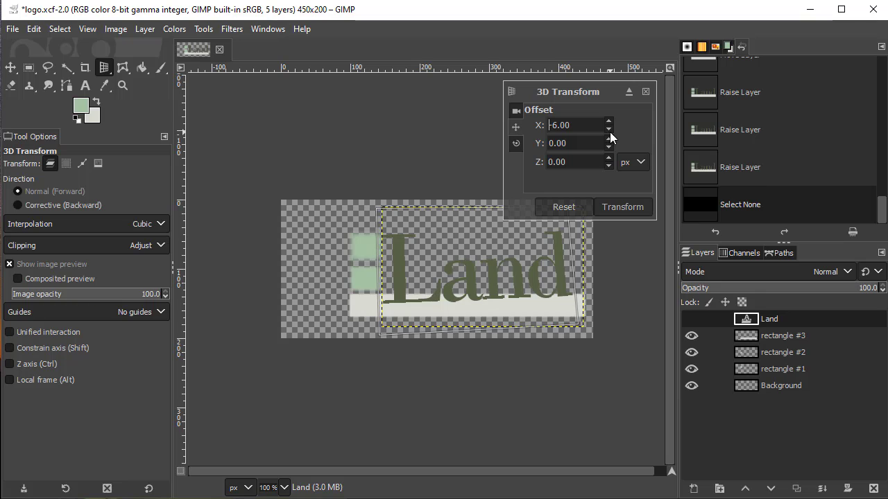
{"action": "left_click", "coordinate": [609, 131]}
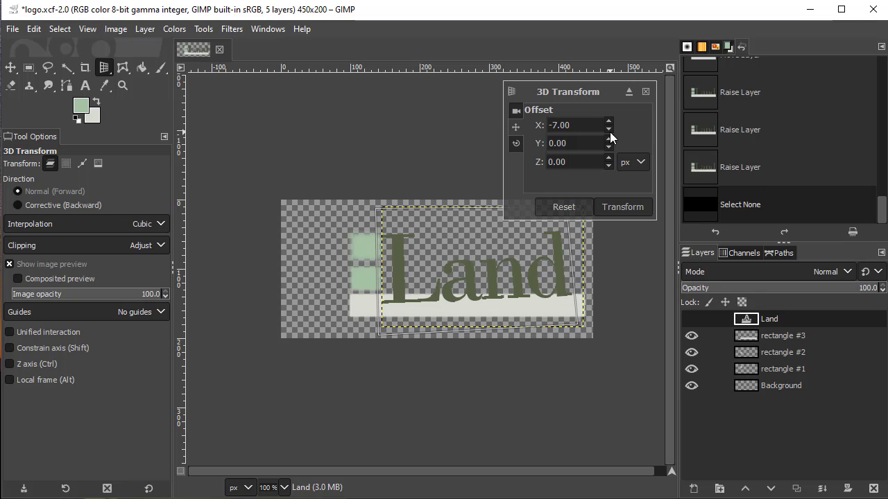
{"action": "left_click", "coordinate": [622, 206]}
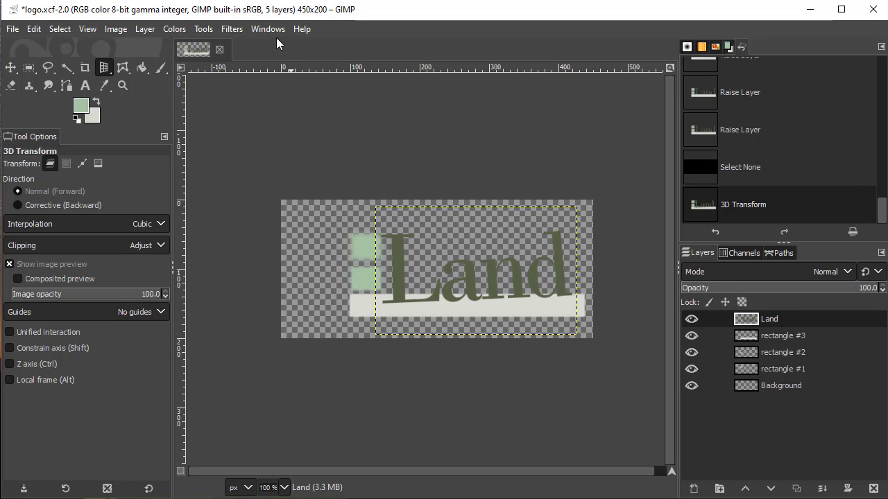
- Apply a black Drop Shadow to the Land layer with X and Y 20, blur radius 10 and opacity 0.5
{"action": "left_click", "coordinate": [234, 29]}
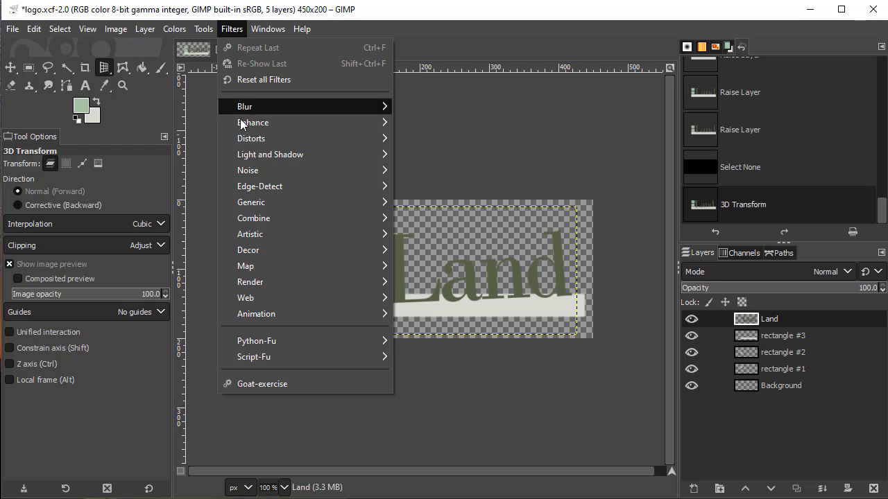
{"action": "mouse_move", "coordinate": [264, 155]}
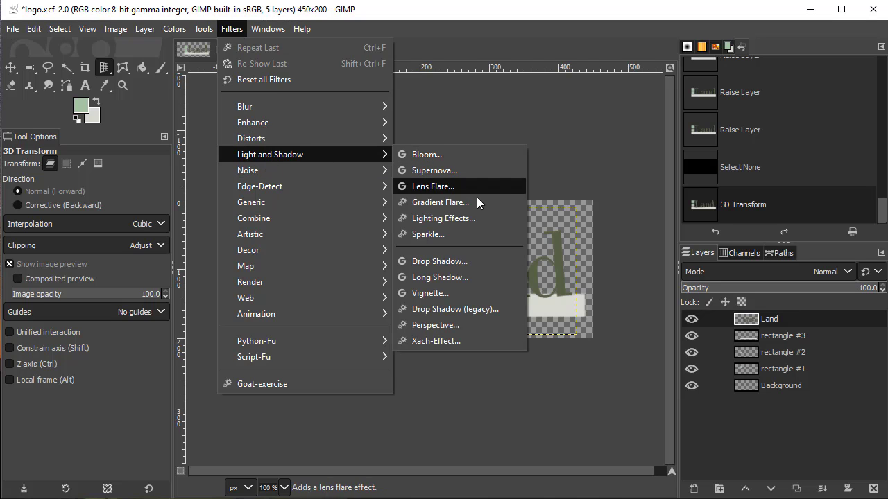
{"action": "left_click", "coordinate": [440, 263]}
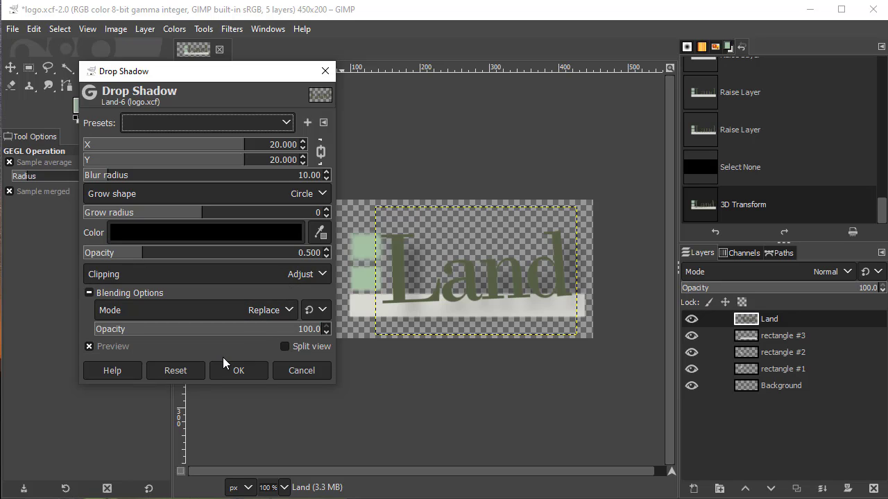
{"action": "left_click", "coordinate": [238, 371]}
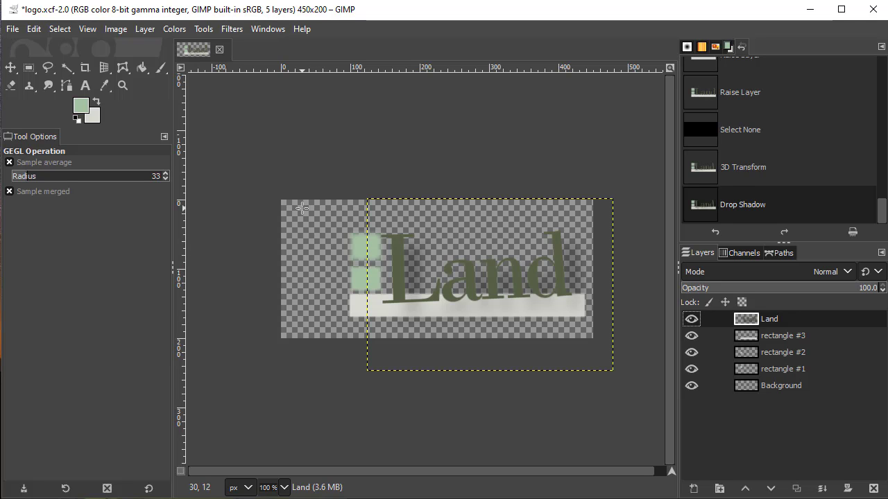
- Create a new 450 x 200 px layer named bg, filled with white
{"action": "left_click", "coordinate": [145, 30]}
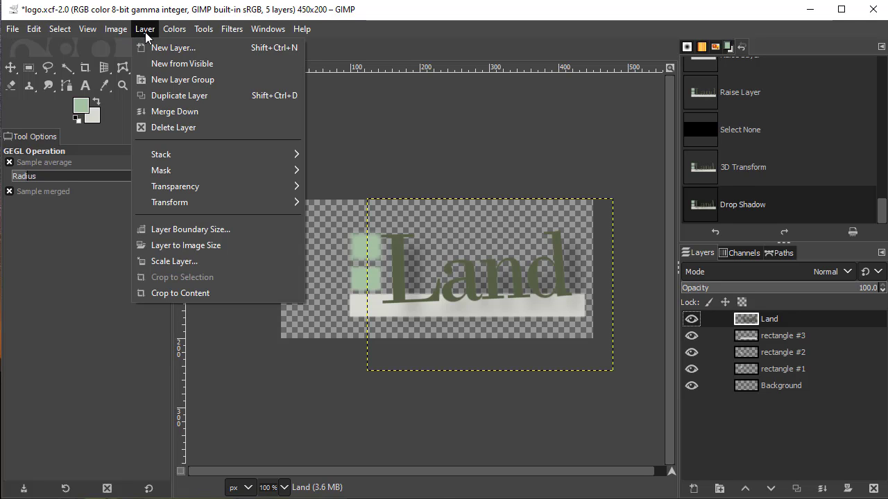
{"action": "left_click", "coordinate": [172, 48]}
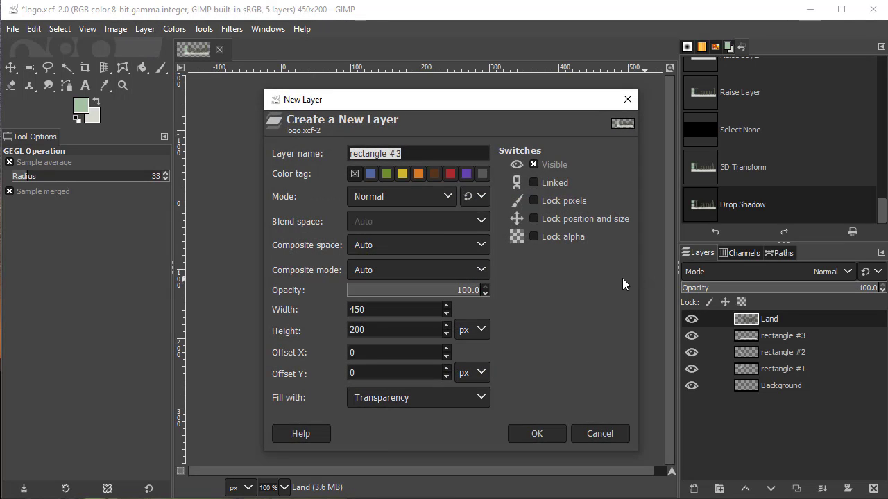
{"action": "type", "text": "bg"}
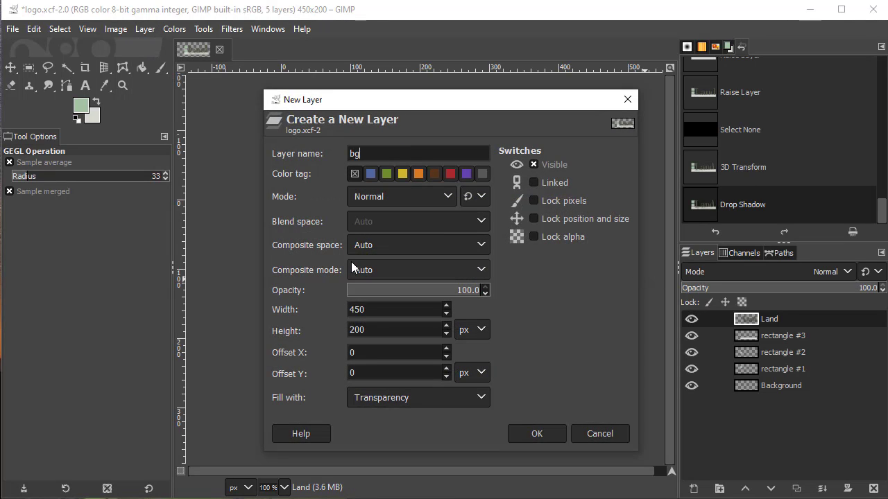
{"action": "left_click", "coordinate": [398, 398]}
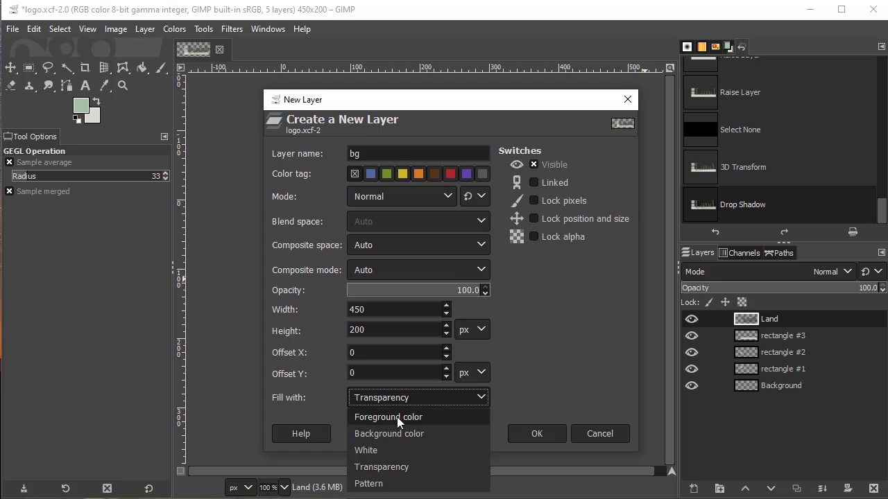
{"action": "left_click", "coordinate": [389, 451]}
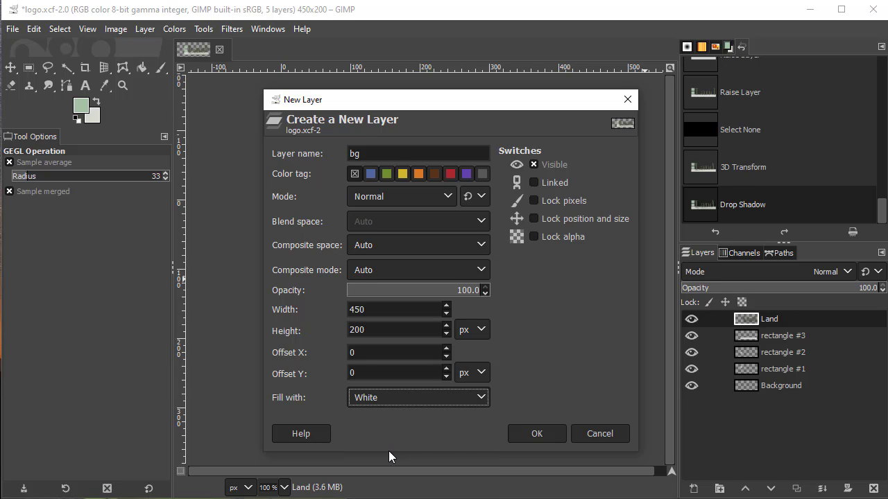
{"action": "left_click", "coordinate": [536, 433]}
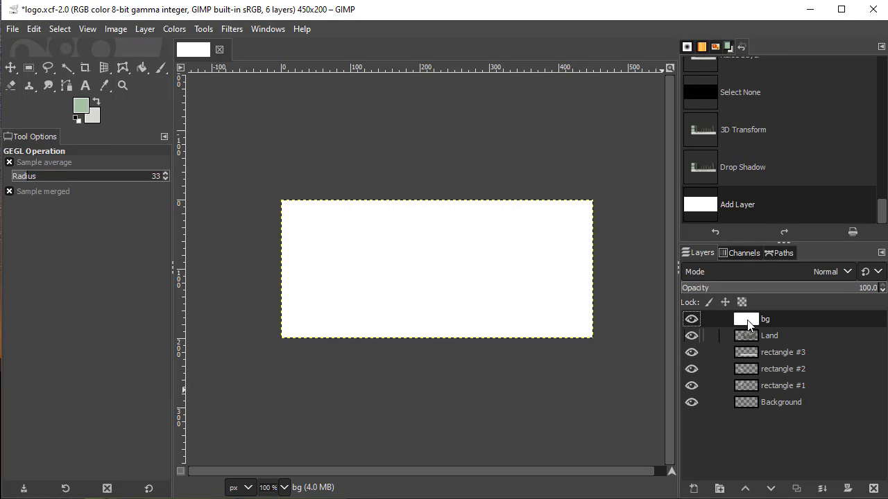
- Lower the bg layer to the very bottom of the layer stack, beneath the Background layer
{"action": "left_click", "coordinate": [770, 488]}
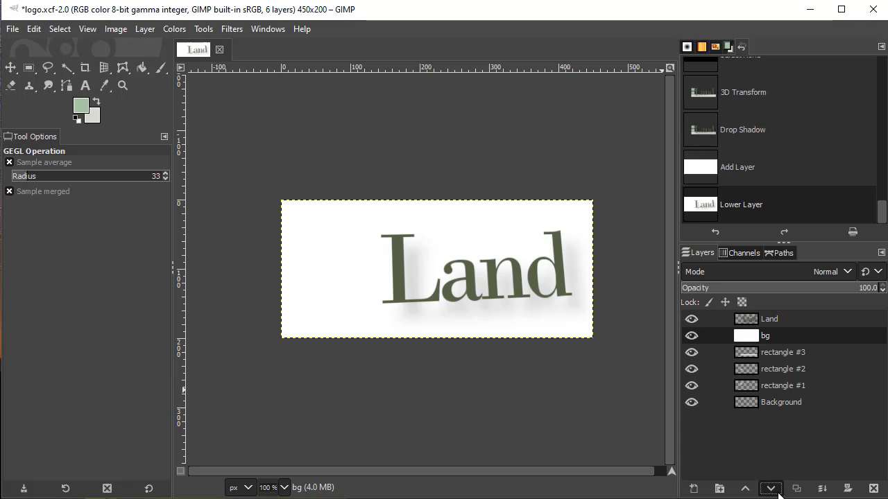
{"action": "left_click", "coordinate": [771, 488]}
{"action": "left_click", "coordinate": [771, 488]}
{"action": "left_click", "coordinate": [770, 489]}
{"action": "left_click", "coordinate": [776, 491]}
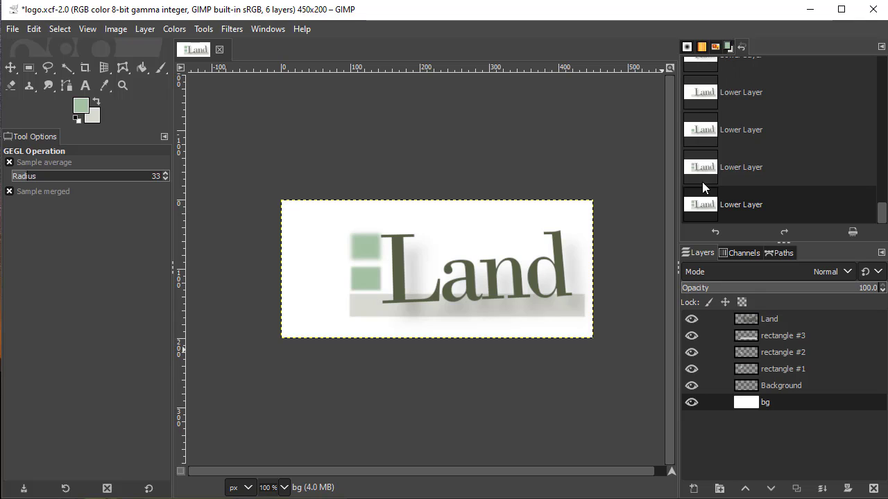
- Hide the white bg layer and save the logo.xcf project
{"action": "left_click", "coordinate": [691, 403]}
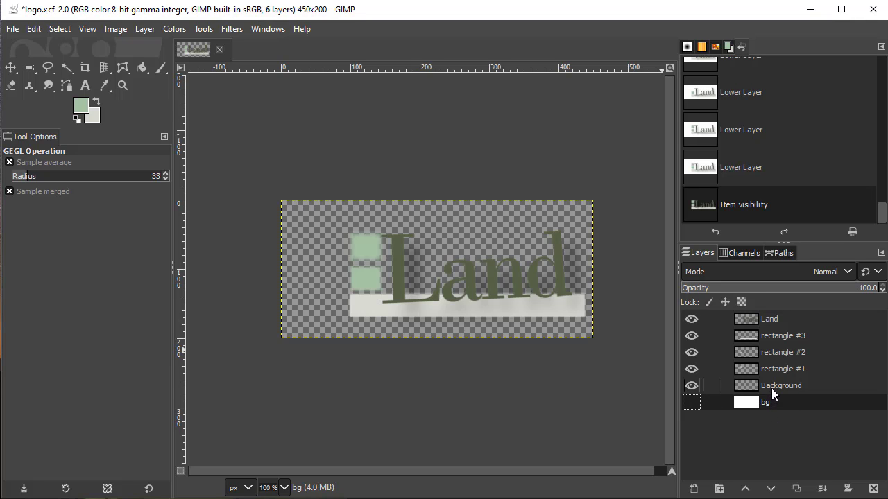
{"action": "left_click", "coordinate": [13, 30]}
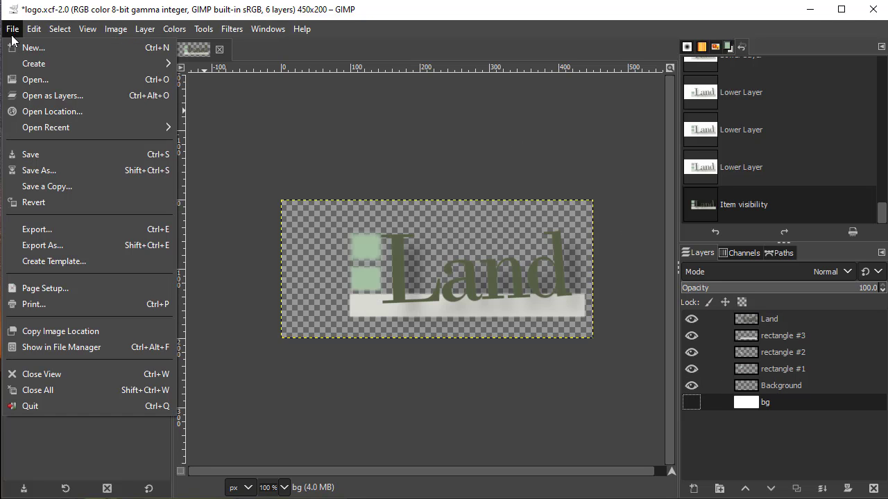
{"action": "left_click", "coordinate": [26, 154]}
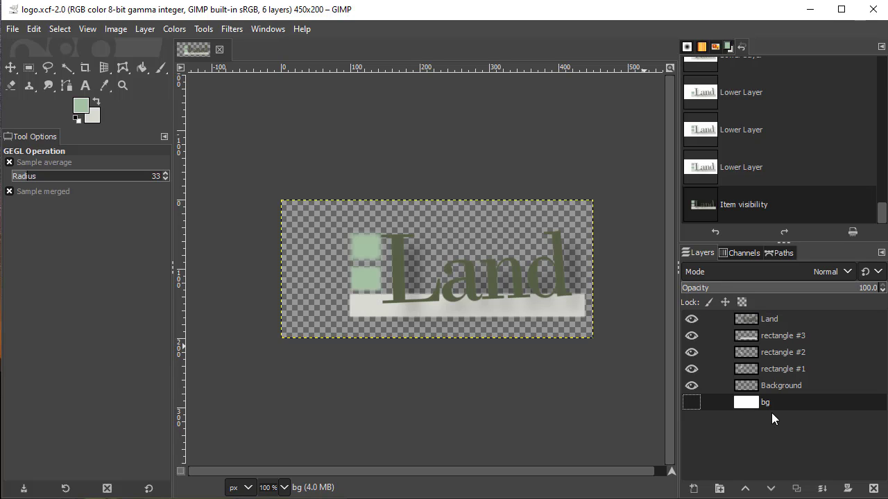
- Start exporting the logo image and create a new folder named images inside the land folder as the destination
{"action": "left_click", "coordinate": [13, 30]}
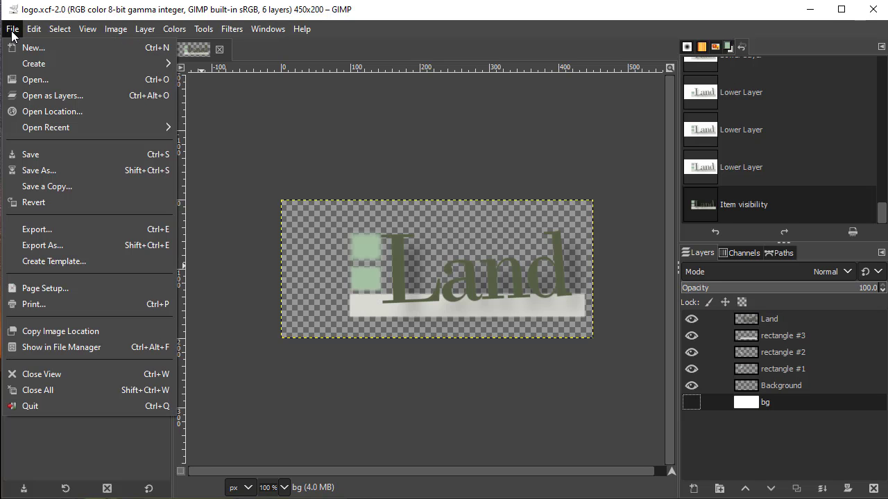
{"action": "left_click", "coordinate": [120, 229]}
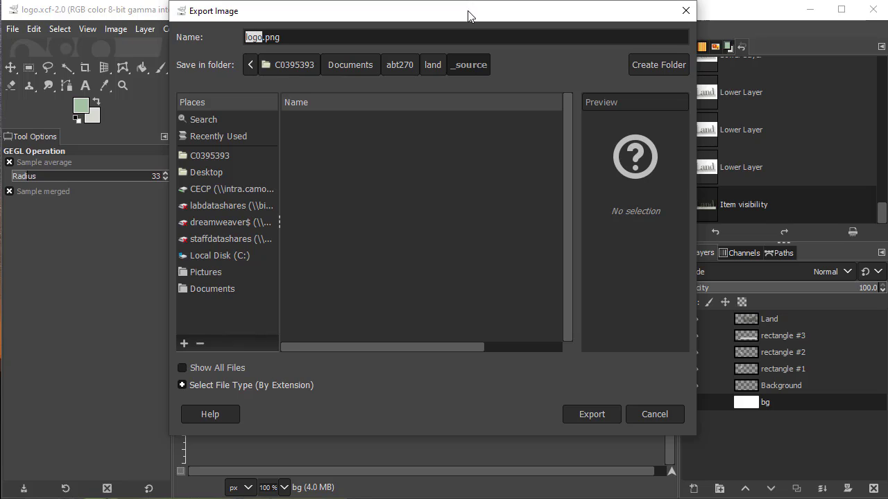
{"action": "left_click_drag", "start_coordinate": [470, 11], "coordinate": [462, 34]}
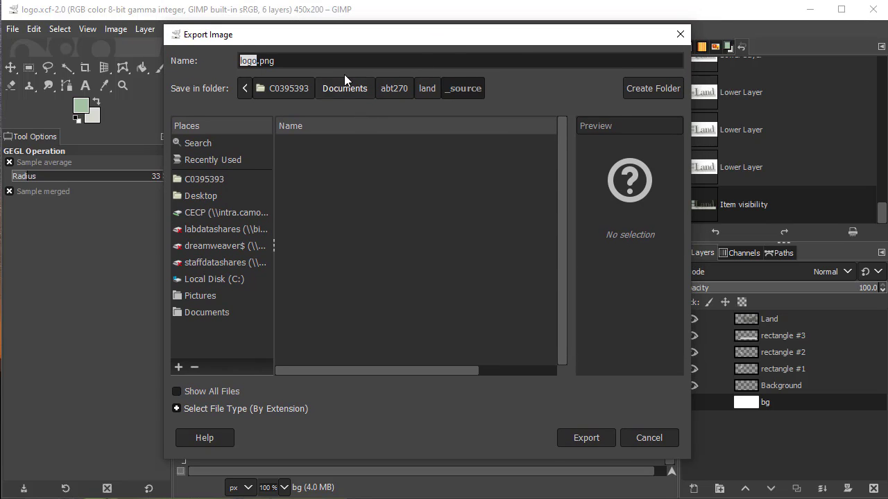
{"action": "left_click", "coordinate": [427, 90]}
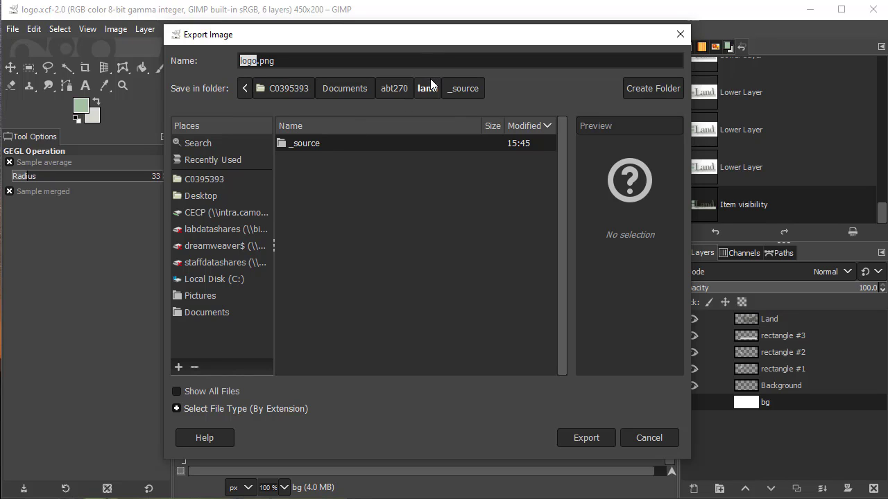
{"action": "left_click", "coordinate": [665, 91]}
{"action": "type", "text": "es"}
{"action": "key", "text": "Return"}
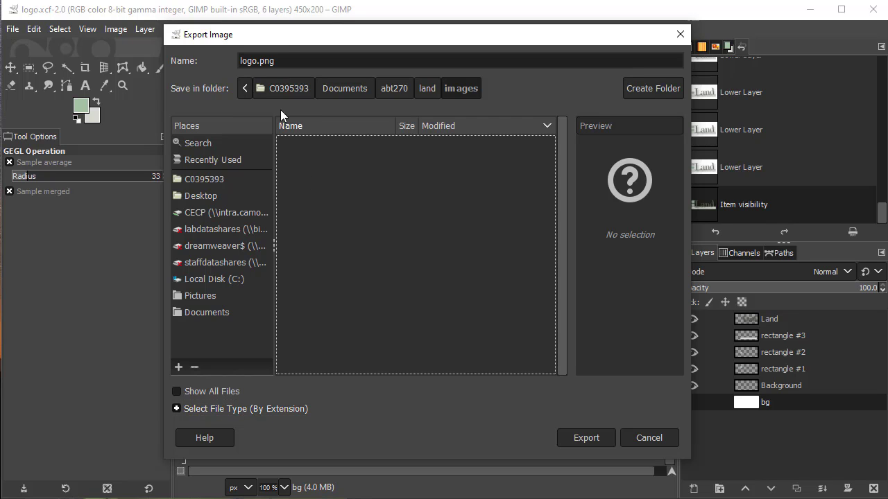
- Export the logo as logo.png into the images folder, keeping the offered PNG options
{"action": "left_click", "coordinate": [286, 58]}
{"action": "key", "text": "ctrl+a"}
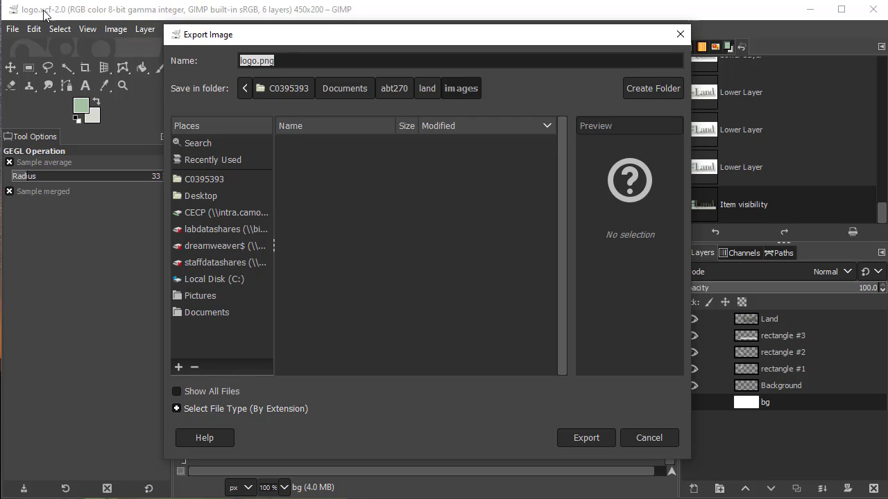
{"action": "type", "text": "logo.png"}
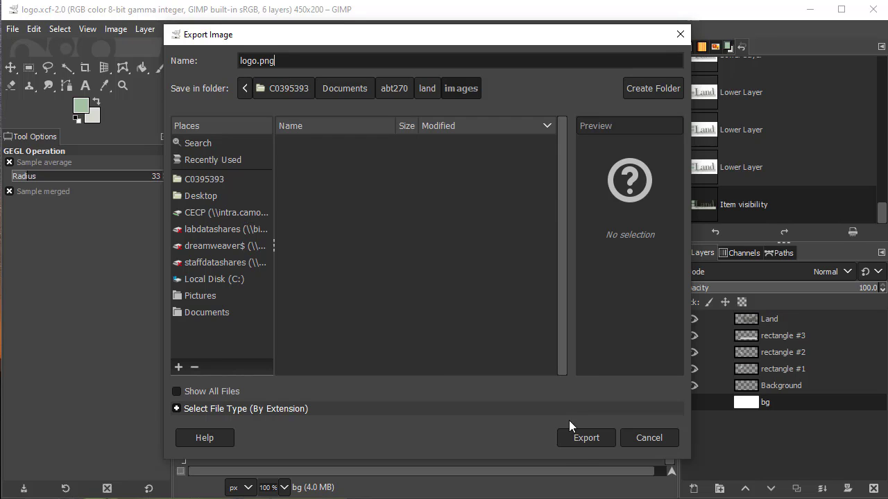
{"action": "left_click", "coordinate": [582, 440]}
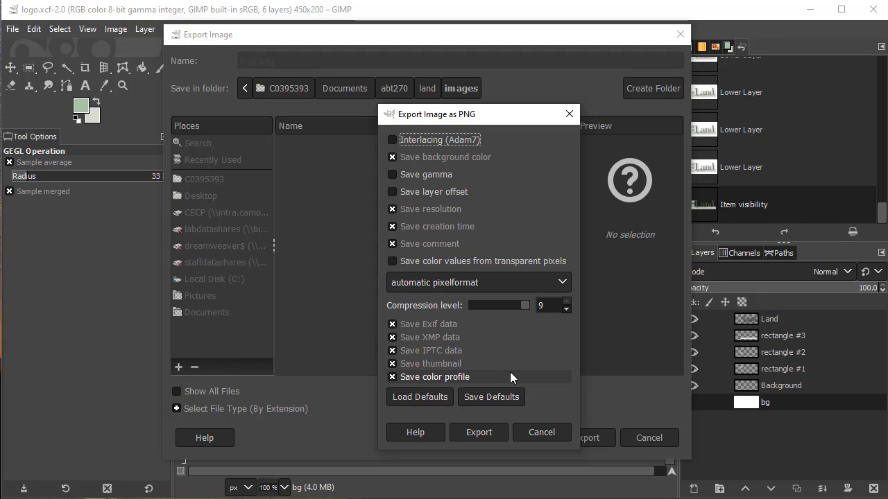
{"action": "left_click", "coordinate": [476, 432]}
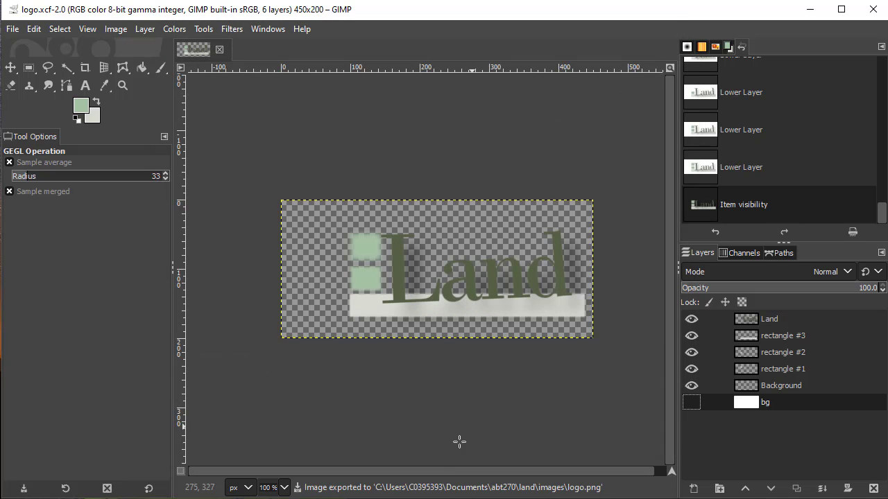
- Switch to File Explorer and open the exported logo.png from the land\images folder in Photos to check it
{"action": "left_click", "coordinate": [376, 488]}
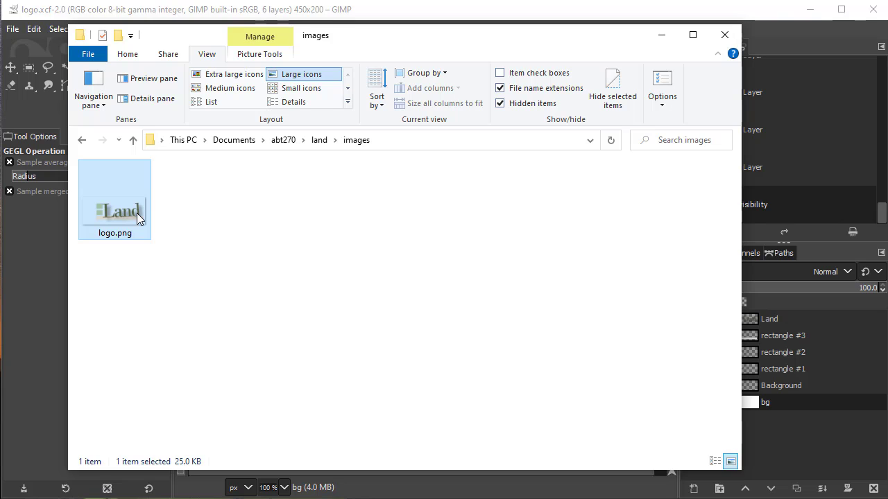
{"action": "left_click_drag", "start_coordinate": [0, 49], "coordinate": [441, 42]}
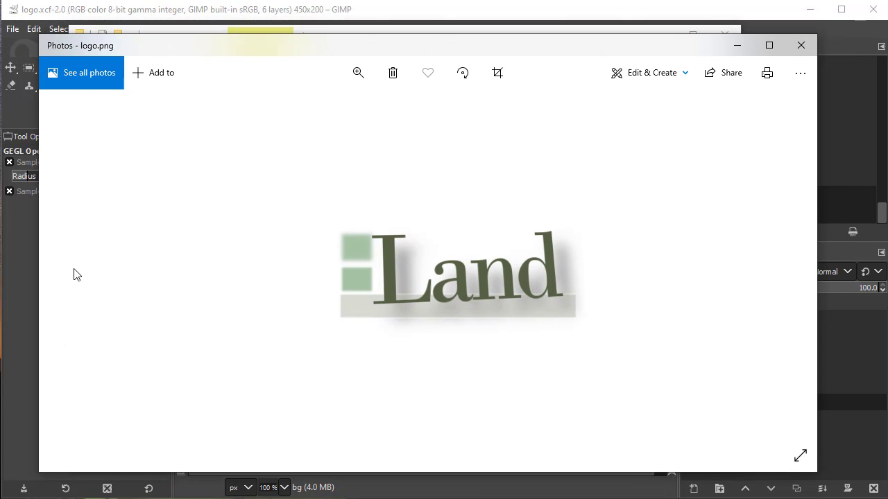